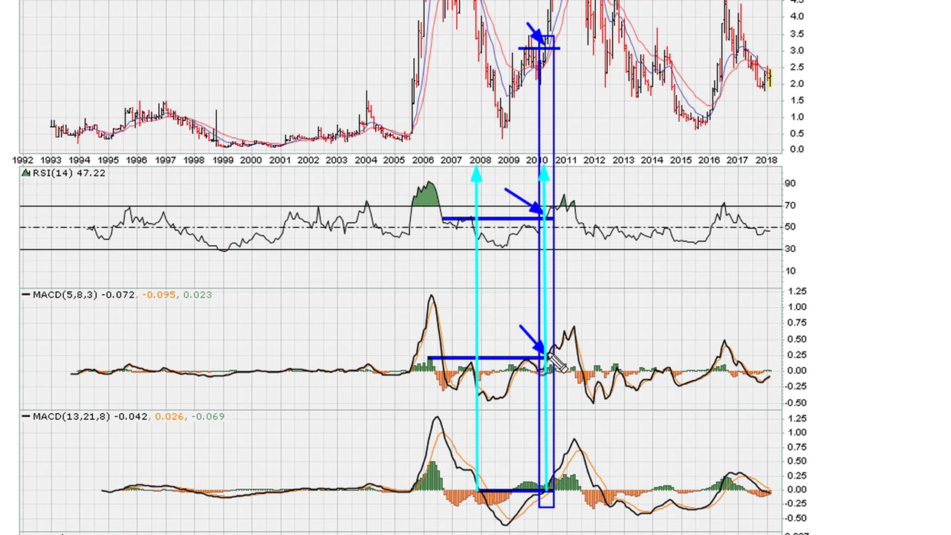
# - Circle the MACD(5,8,3) crossover near 2010, then clear all hand-drawn annotations
pyautogui.moveTo(548, 362); pyautogui.dragTo(550, 350)
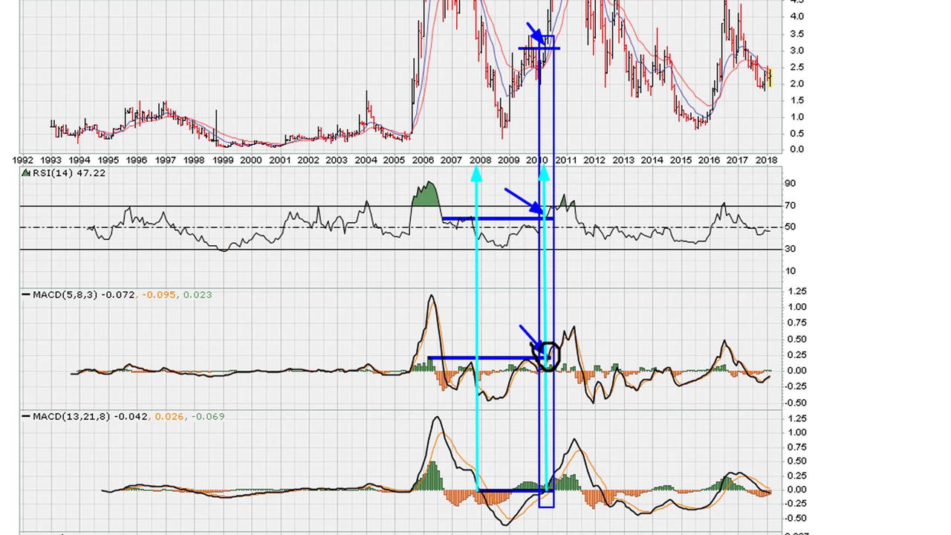
pyautogui.press('Escape')
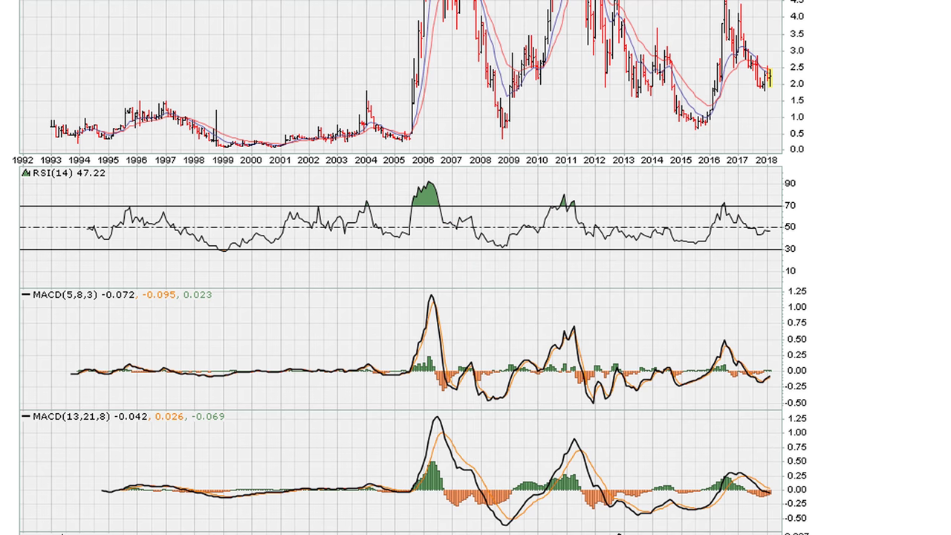
pyautogui.moveTo(539, 34); pyautogui.dragTo(559, 522)
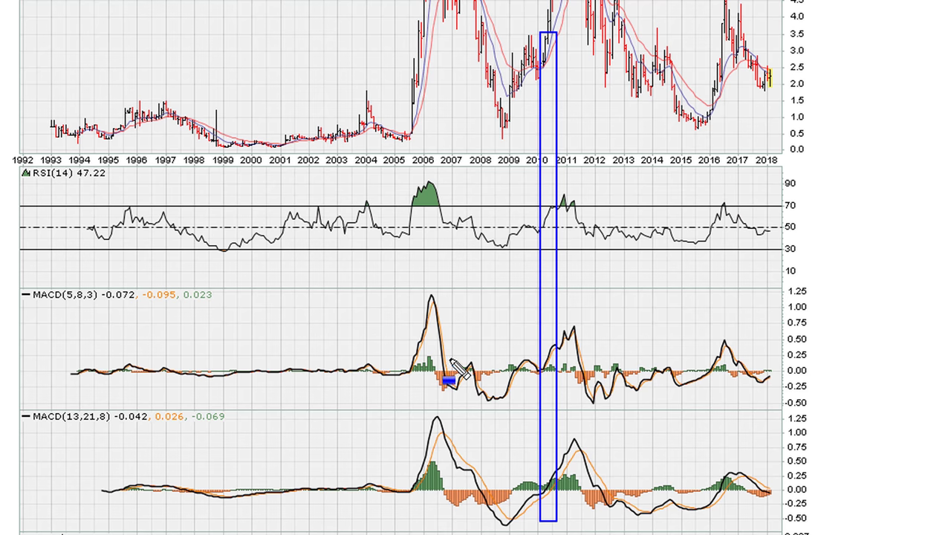
pyautogui.moveTo(449, 361); pyautogui.dragTo(562, 363)
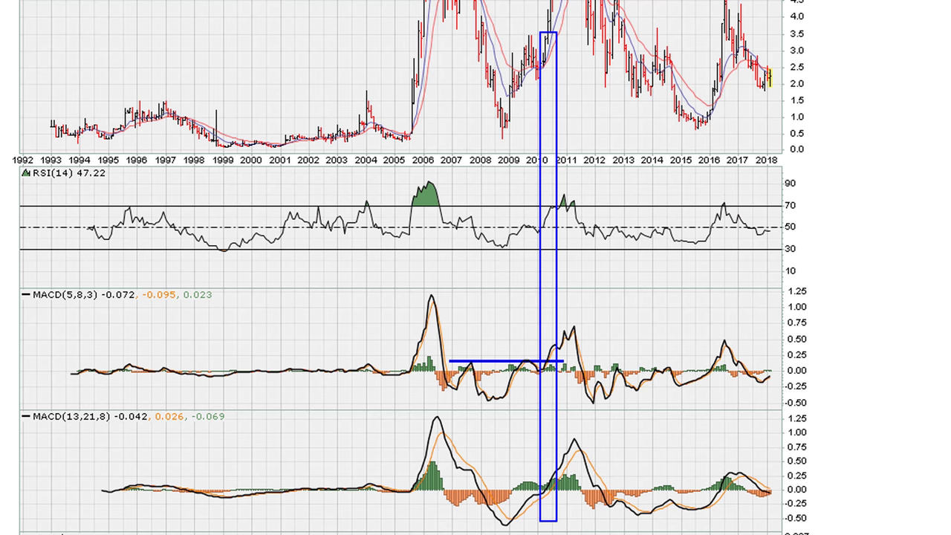
pyautogui.moveTo(516, 330); pyautogui.dragTo(547, 358)
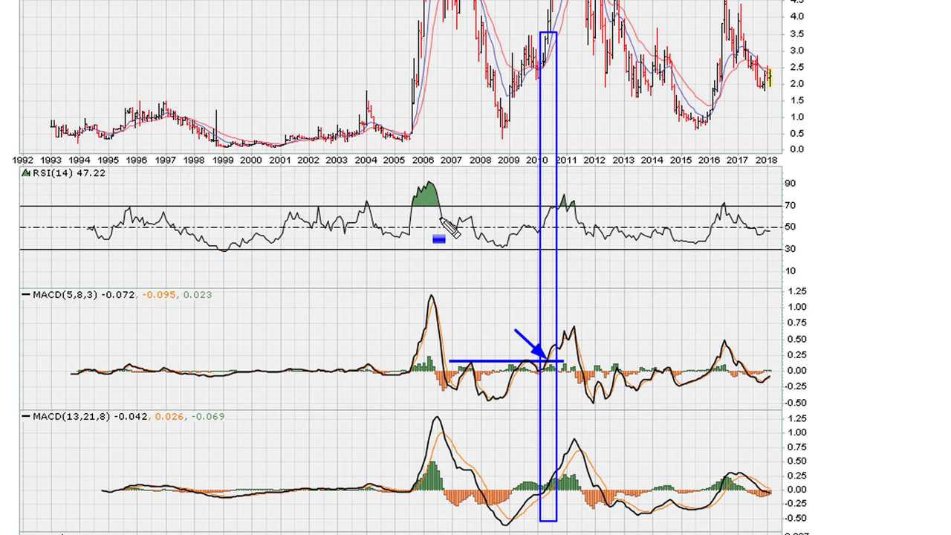
pyautogui.moveTo(441, 219); pyautogui.dragTo(560, 220)
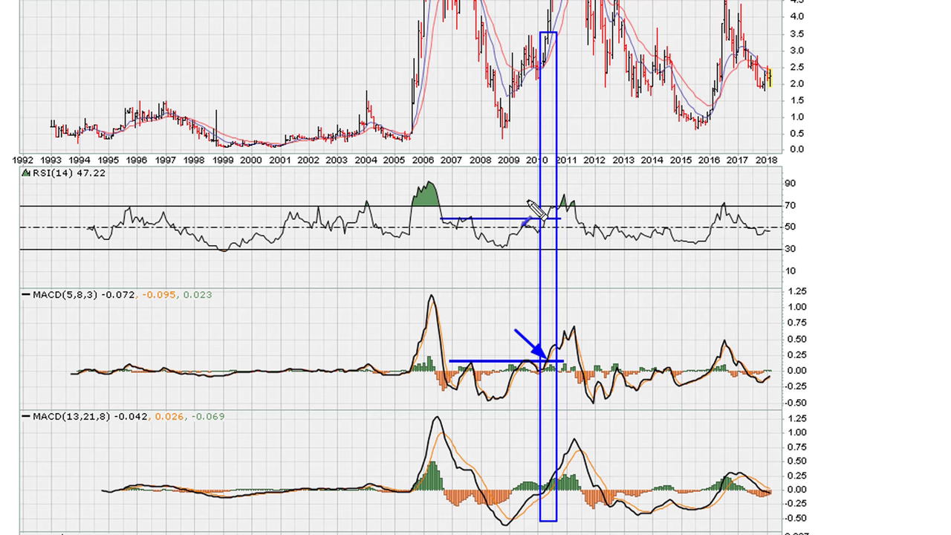
pyautogui.moveTo(526, 200); pyautogui.dragTo(546, 216)
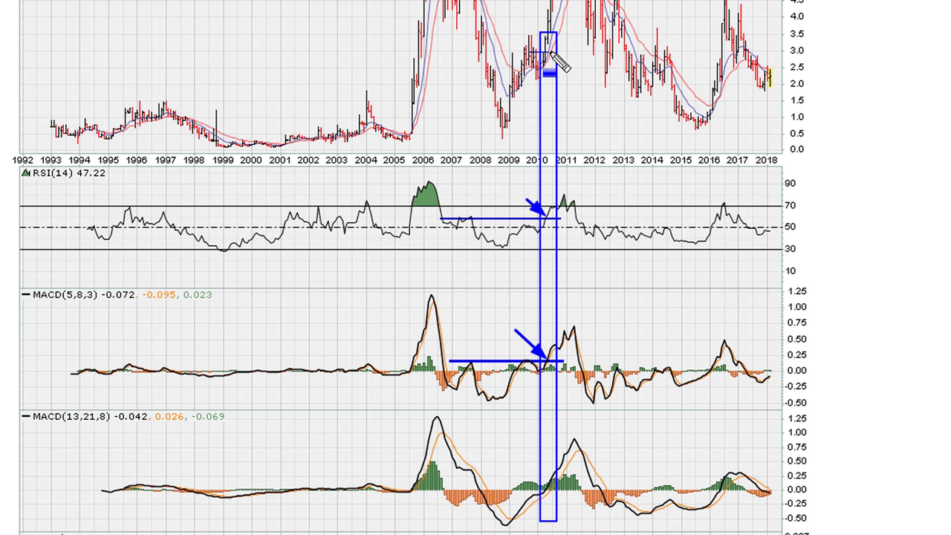
pyautogui.moveTo(529, 50); pyautogui.dragTo(557, 51)
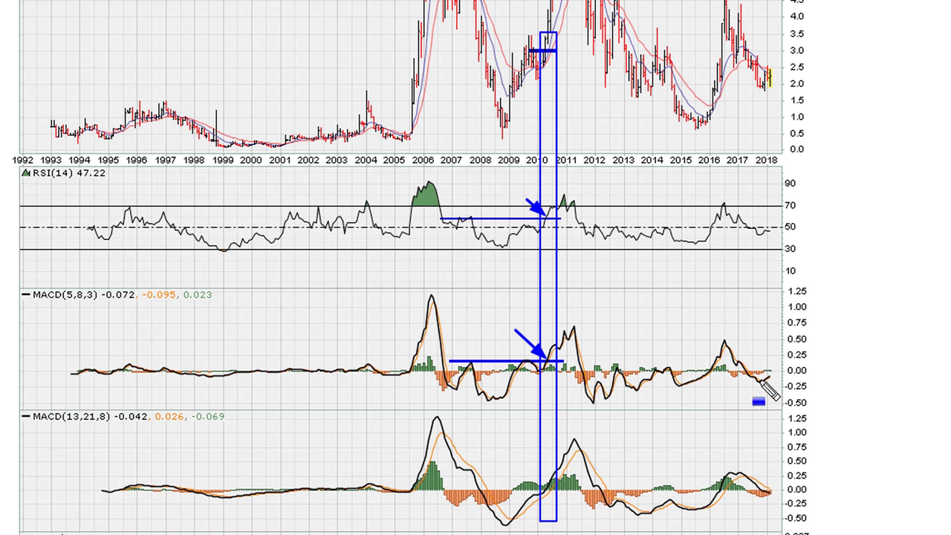
pyautogui.moveTo(513, 16); pyautogui.dragTo(547, 46)
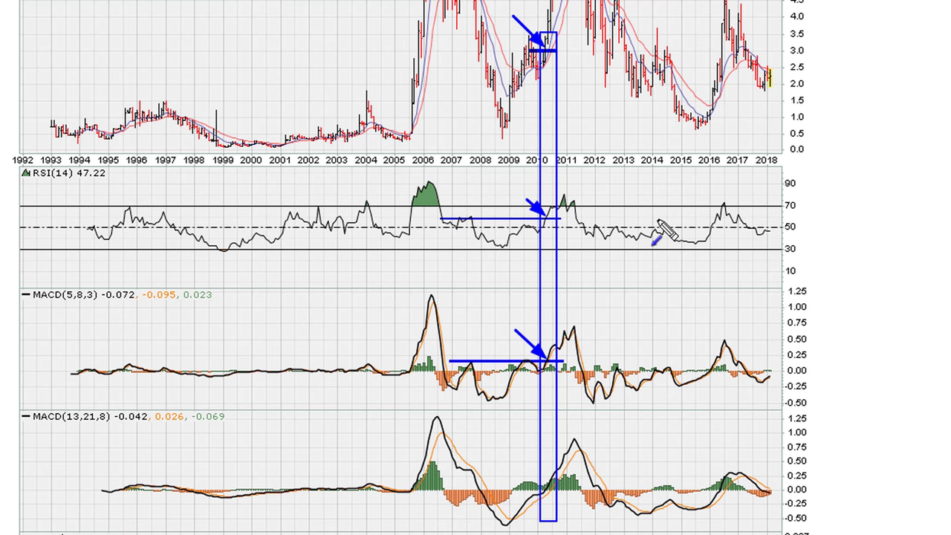
pyautogui.press('Escape')
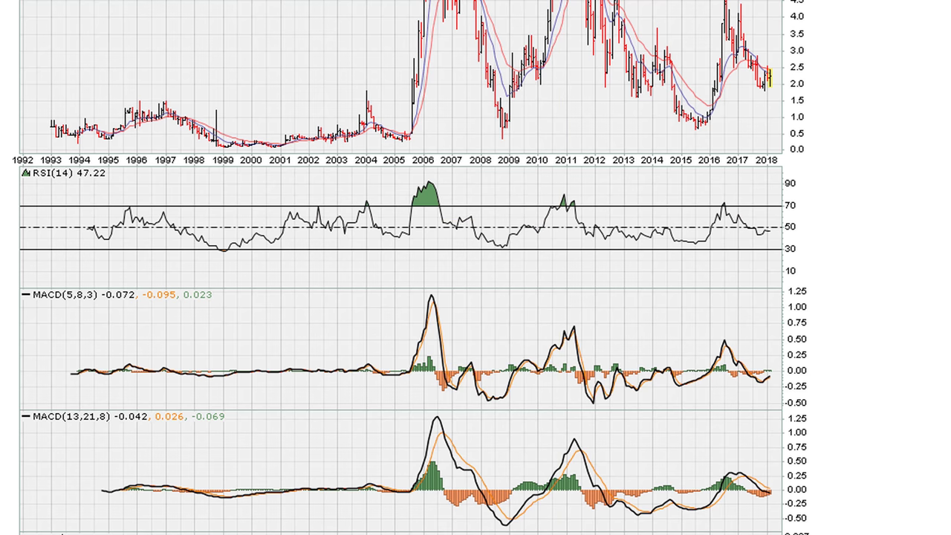
pyautogui.scroll(3, 891, 178)
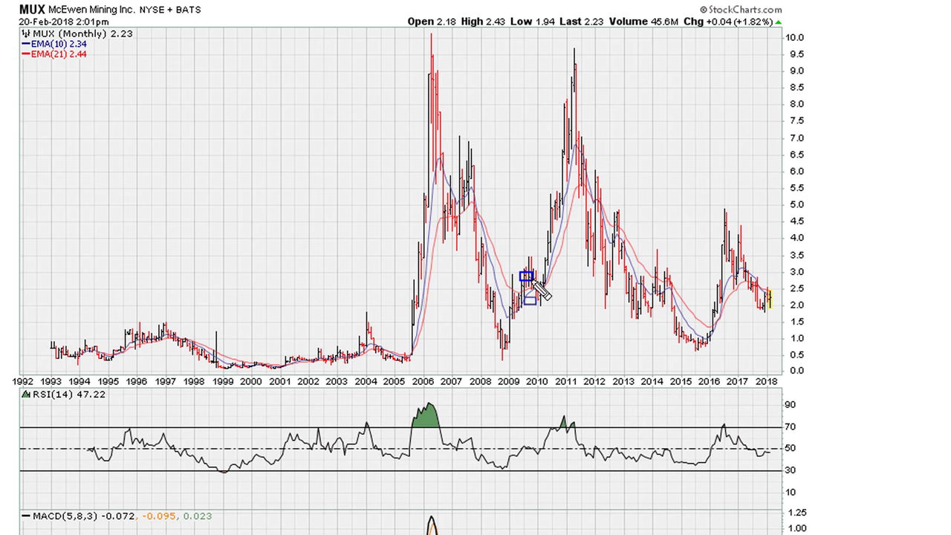
pyautogui.moveTo(526, 277); pyautogui.dragTo(559, 277)
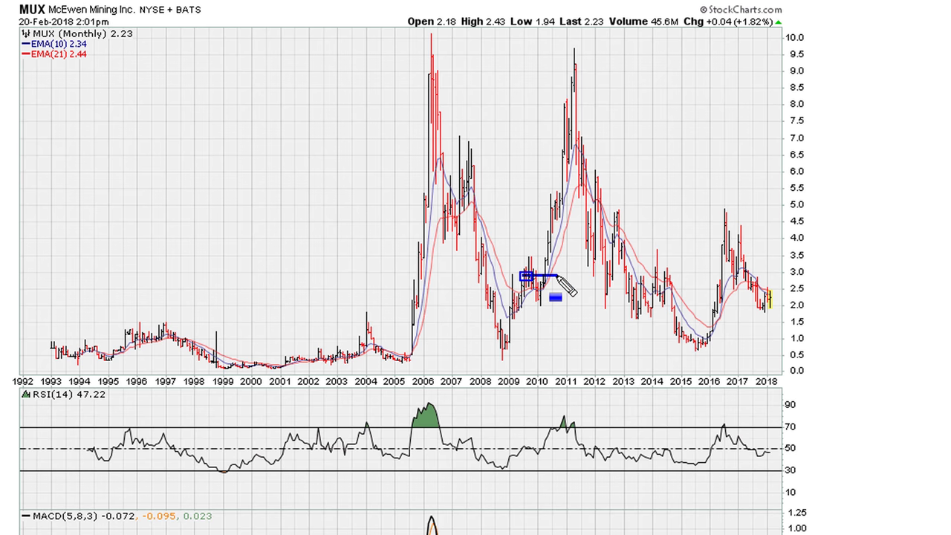
pyautogui.moveTo(519, 240); pyautogui.dragTo(546, 266)
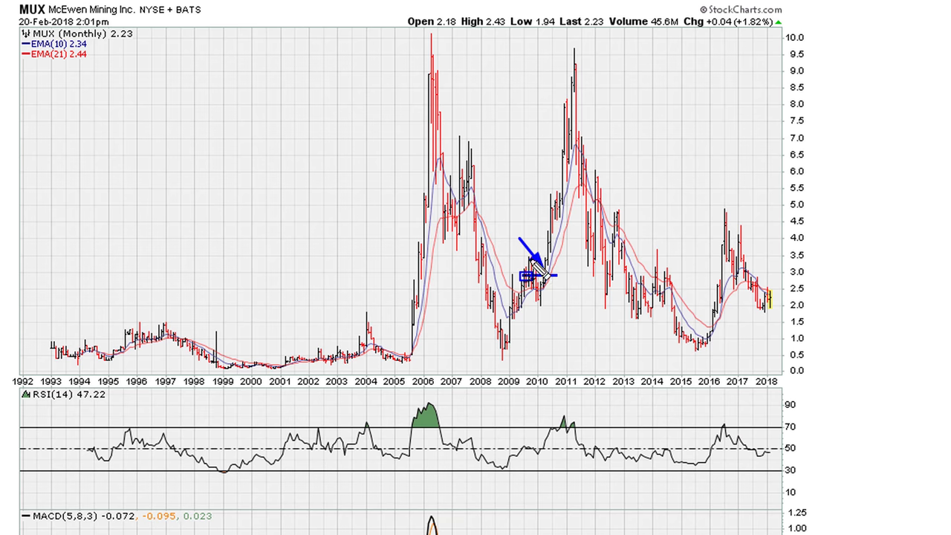
pyautogui.moveTo(547, 269)
pyautogui.mouseDown()
pyautogui.moveTo(572, 46)
pyautogui.moveTo(591, 55)
pyautogui.moveTo(594, 165)
pyautogui.moveTo(571, 269)
pyautogui.moveTo(543, 271)
pyautogui.mouseUp()
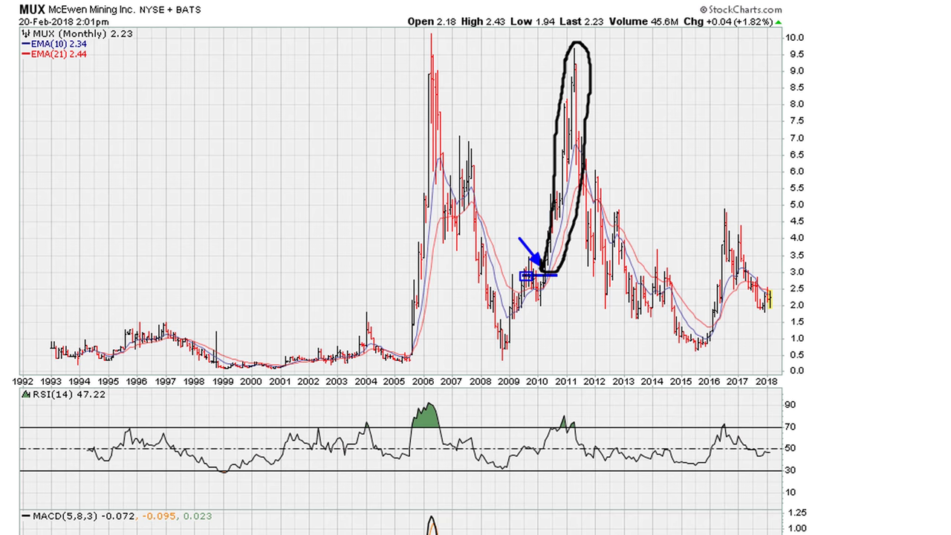
pyautogui.moveTo(132, 122)
pyautogui.mouseDown()
pyautogui.moveTo(144, 89)
pyautogui.moveTo(149, 107)
pyautogui.mouseUp()
pyautogui.moveTo(168, 63); pyautogui.dragTo(162, 132)
pyautogui.moveTo(186, 83)
pyautogui.mouseDown()
pyautogui.moveTo(191, 101)
pyautogui.moveTo(214, 110)
pyautogui.mouseUp()
pyautogui.moveTo(228, 72)
pyautogui.mouseDown()
pyautogui.moveTo(224, 108)
pyautogui.moveTo(237, 82)
pyautogui.moveTo(254, 112)
pyautogui.mouseUp()
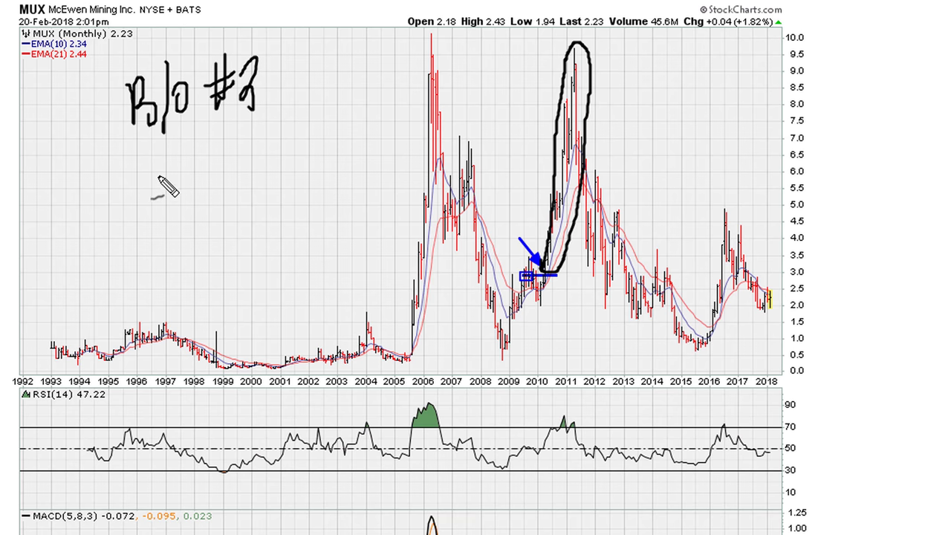
pyautogui.moveTo(157, 173)
pyautogui.mouseDown()
pyautogui.moveTo(174, 220)
pyautogui.moveTo(186, 173)
pyautogui.mouseUp()
pyautogui.moveTo(189, 216)
pyautogui.mouseDown()
pyautogui.moveTo(210, 194)
pyautogui.moveTo(230, 204)
pyautogui.mouseUp()
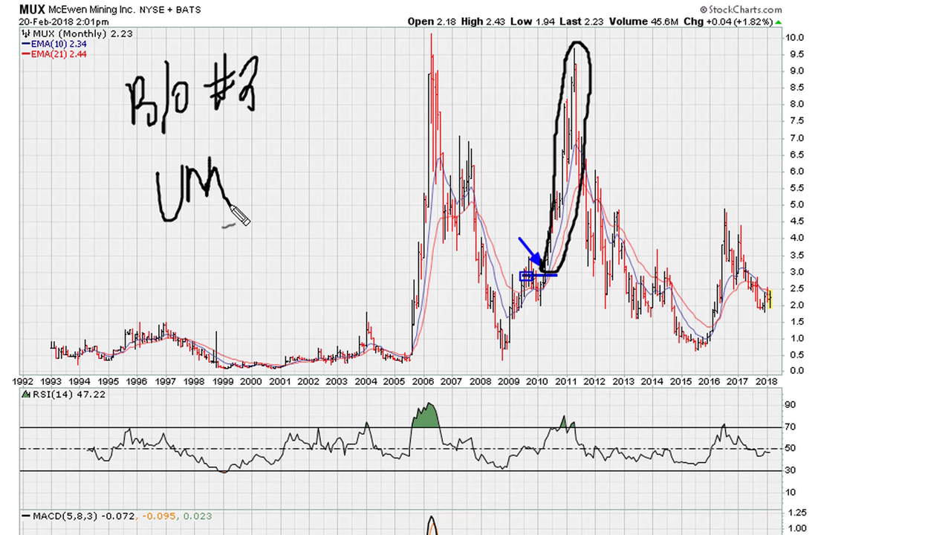
pyautogui.moveTo(237, 171)
pyautogui.mouseDown()
pyautogui.moveTo(238, 197)
pyautogui.moveTo(253, 195)
pyautogui.moveTo(245, 202)
pyautogui.mouseUp()
pyautogui.moveTo(267, 169)
pyautogui.mouseDown()
pyautogui.moveTo(295, 166)
pyautogui.moveTo(360, 87)
pyautogui.mouseUp()
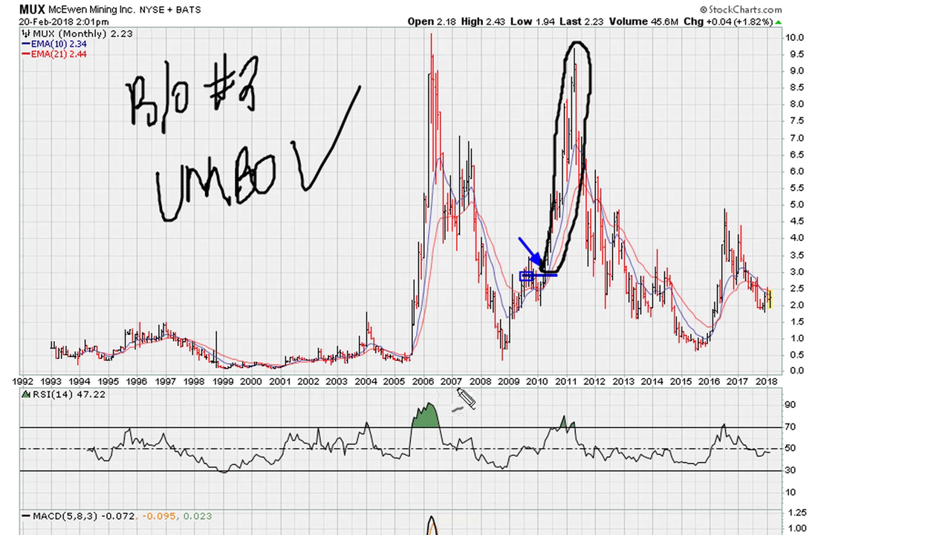
pyautogui.press('e')
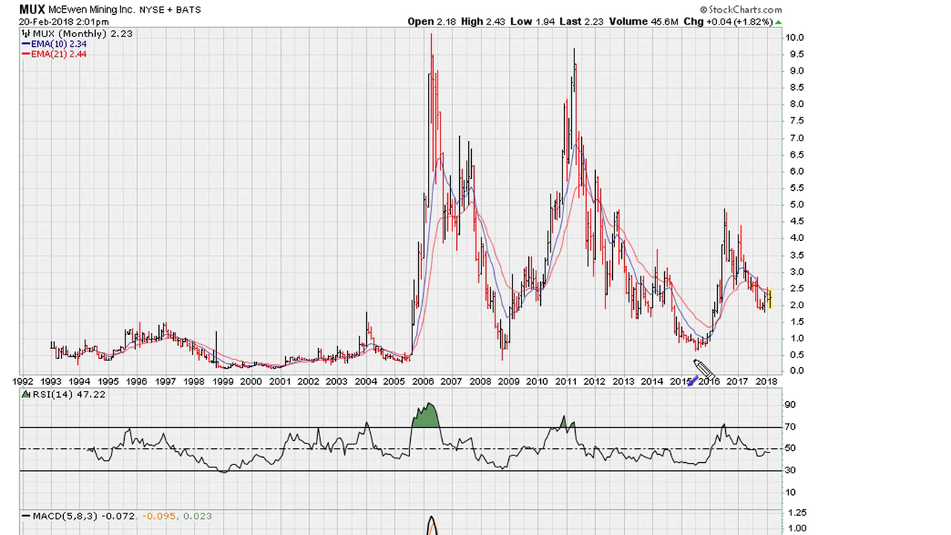
pyautogui.moveTo(698, 330); pyautogui.dragTo(716, 204)
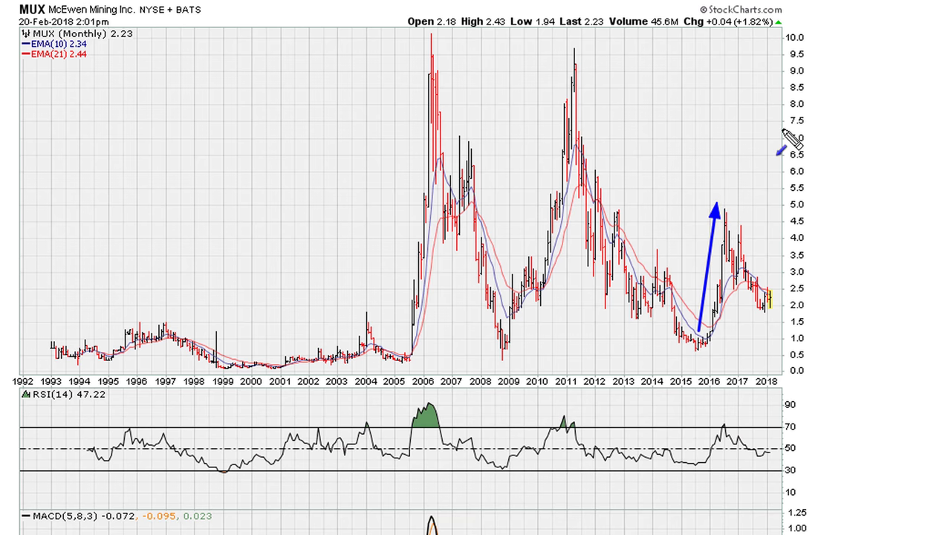
pyautogui.press('e')
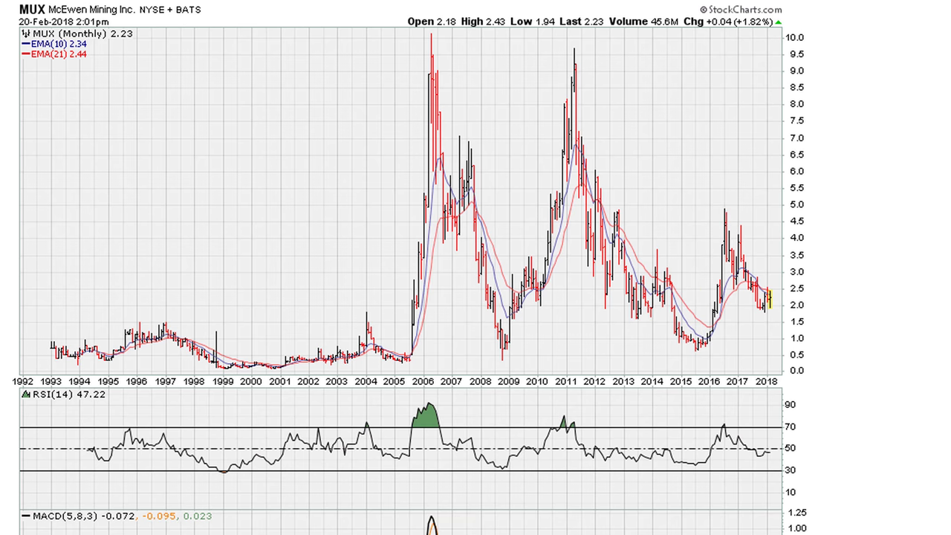
# - Box the 2016 move across all panels; add level lines and arrows on RSI and MACD(5,8,3)
pyautogui.scroll(-5, 409, 267)
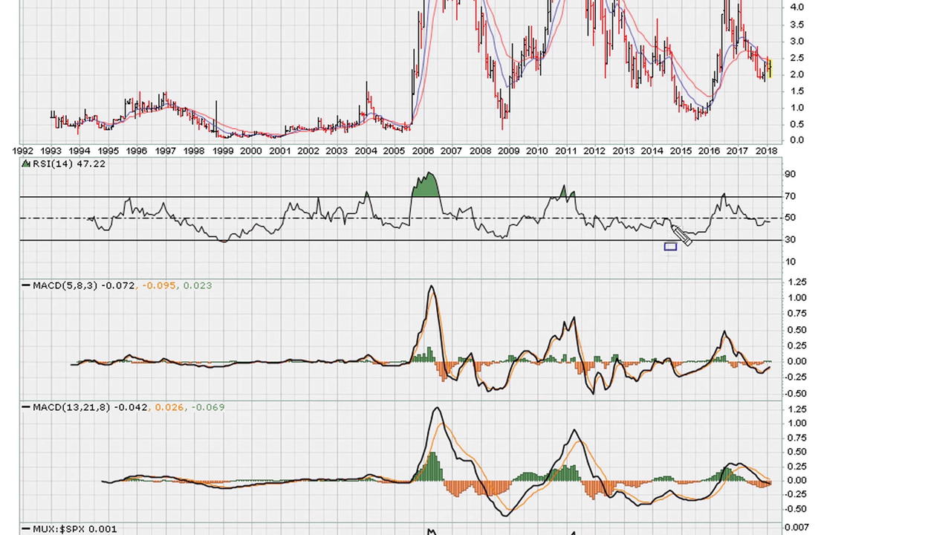
pyautogui.moveTo(708, 75)
pyautogui.mouseDown()
pyautogui.moveTo(730, 524)
pyautogui.moveTo(721, 508)
pyautogui.mouseUp()
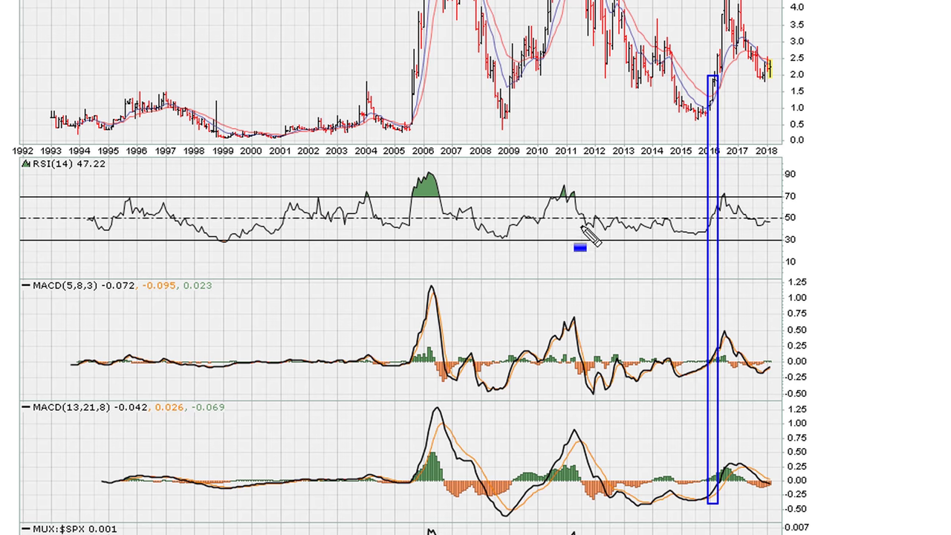
pyautogui.moveTo(584, 220); pyautogui.dragTo(731, 219)
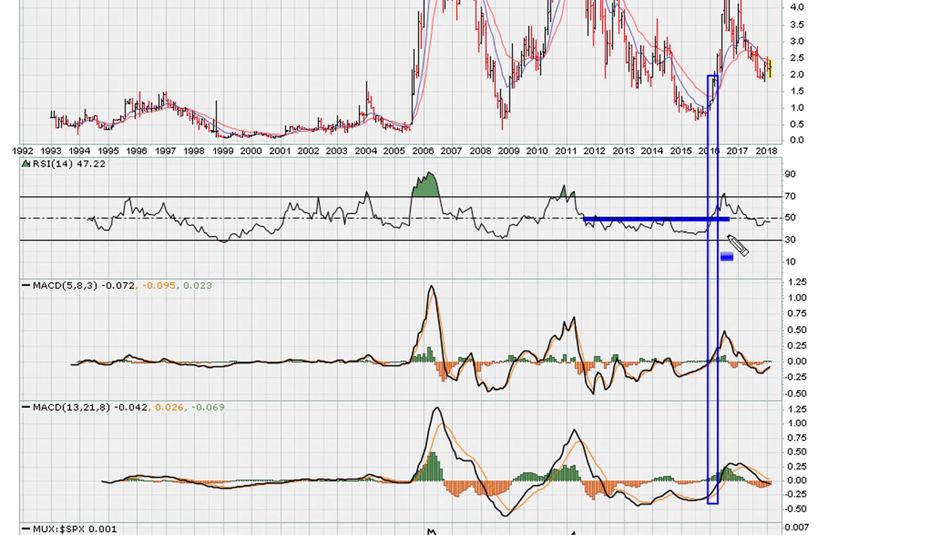
pyautogui.moveTo(697, 213); pyautogui.dragTo(720, 231)
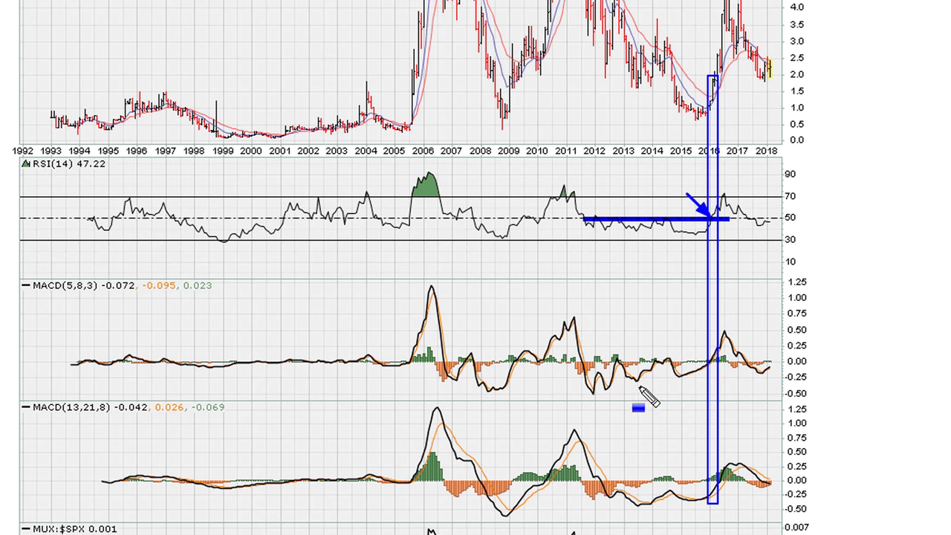
pyautogui.moveTo(588, 360); pyautogui.dragTo(720, 360)
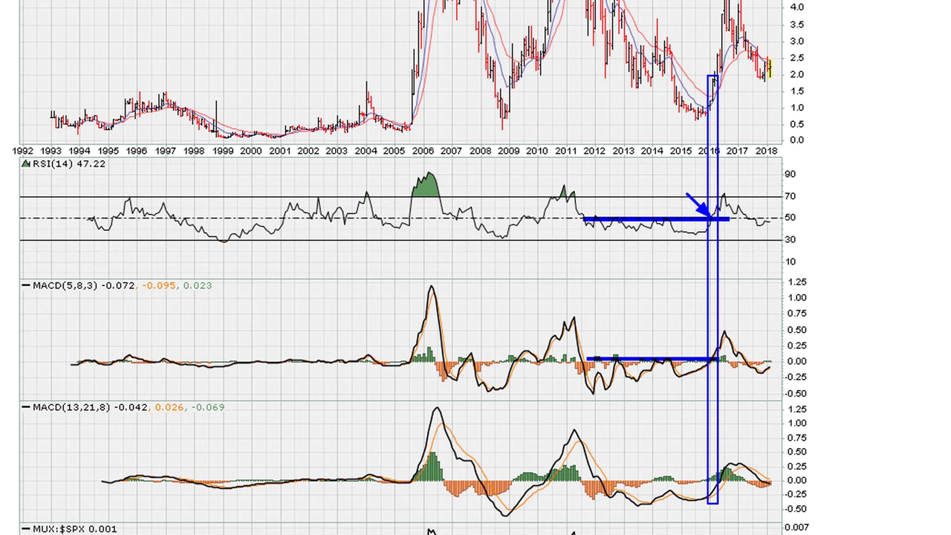
pyautogui.moveTo(691, 328); pyautogui.dragTo(711, 352)
# - Write 3YR notes on RSI and MACD(5,8,3); mark the MACD(13,21,8) crossover with line, arrow, rise
pyautogui.moveTo(601, 169)
pyautogui.mouseDown()
pyautogui.moveTo(612, 180)
pyautogui.moveTo(603, 191)
pyautogui.moveTo(652, 178)
pyautogui.moveTo(657, 190)
pyautogui.moveTo(630, 211)
pyautogui.moveTo(659, 188)
pyautogui.moveTo(668, 211)
pyautogui.mouseUp()
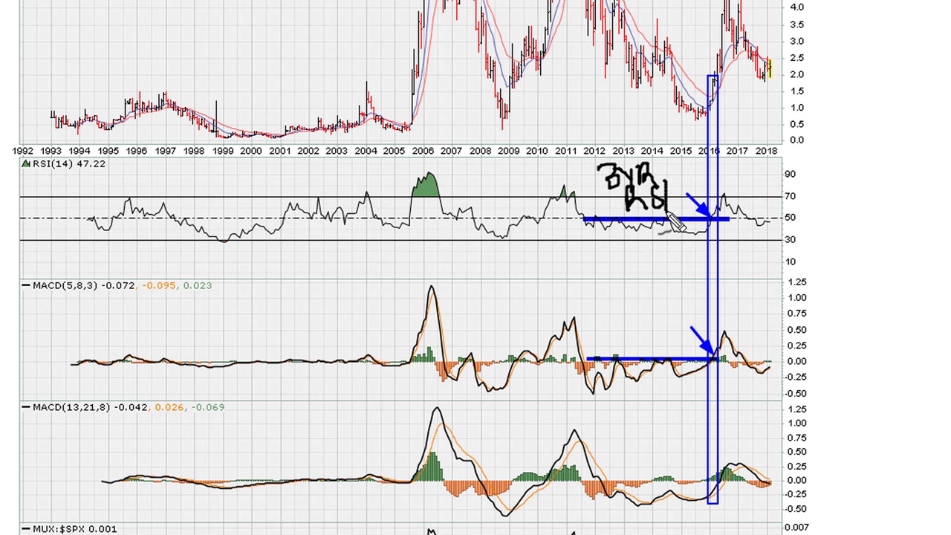
pyautogui.moveTo(599, 290)
pyautogui.mouseDown()
pyautogui.moveTo(611, 321)
pyautogui.moveTo(628, 298)
pyautogui.moveTo(657, 301)
pyautogui.moveTo(648, 331)
pyautogui.moveTo(661, 345)
pyautogui.moveTo(673, 327)
pyautogui.moveTo(658, 327)
pyautogui.moveTo(671, 348)
pyautogui.moveTo(678, 316)
pyautogui.moveTo(673, 348)
pyautogui.moveTo(696, 302)
pyautogui.moveTo(711, 327)
pyautogui.moveTo(718, 294)
pyautogui.moveTo(714, 319)
pyautogui.mouseUp()
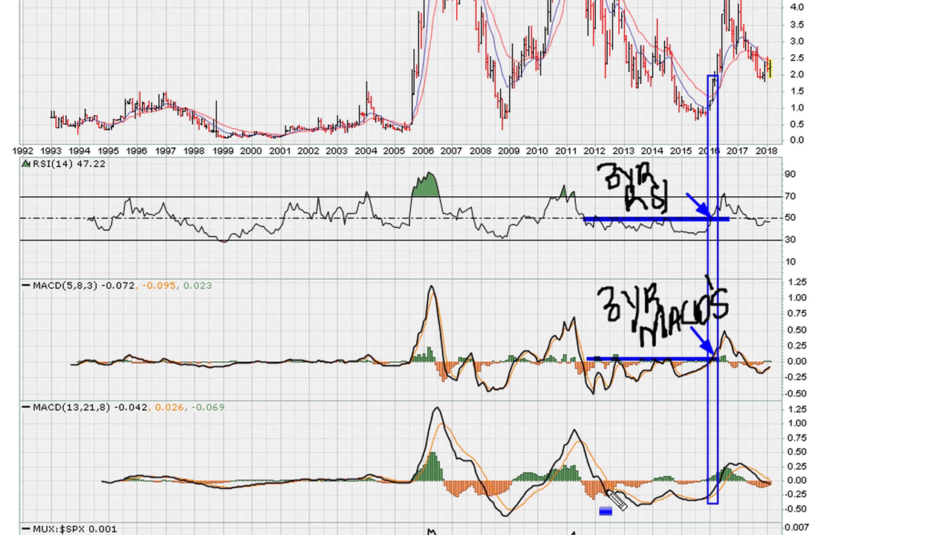
pyautogui.moveTo(605, 488); pyautogui.dragTo(753, 489)
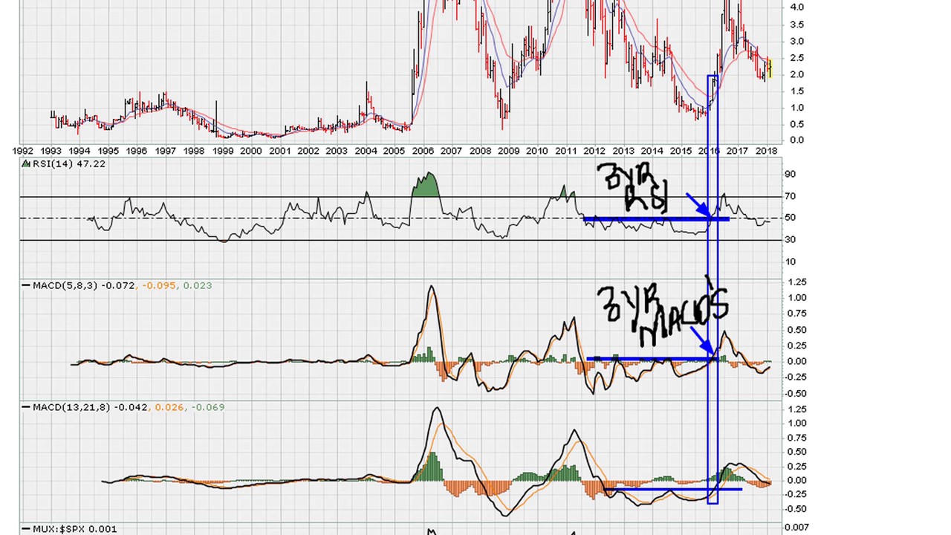
pyautogui.moveTo(689, 459); pyautogui.dragTo(712, 486)
pyautogui.moveTo(718, 455); pyautogui.dragTo(748, 416)
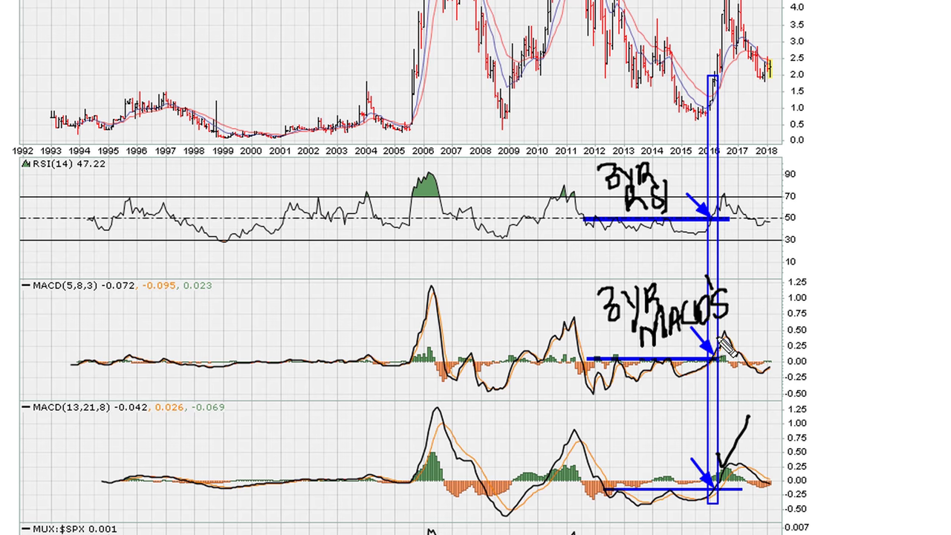
# - Tick the RSI and MACD breakouts, line the 2015 price low, then erase all markings
pyautogui.moveTo(740, 327); pyautogui.dragTo(768, 282)
pyautogui.moveTo(690, 178); pyautogui.dragTo(721, 140)
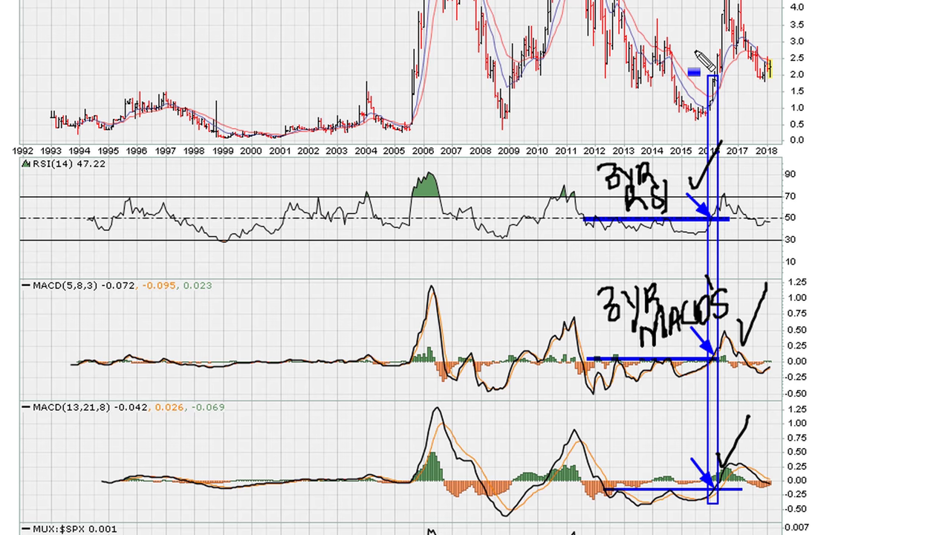
pyautogui.moveTo(694, 103)
pyautogui.mouseDown()
pyautogui.moveTo(722, 102)
pyautogui.moveTo(710, 98)
pyautogui.mouseUp()
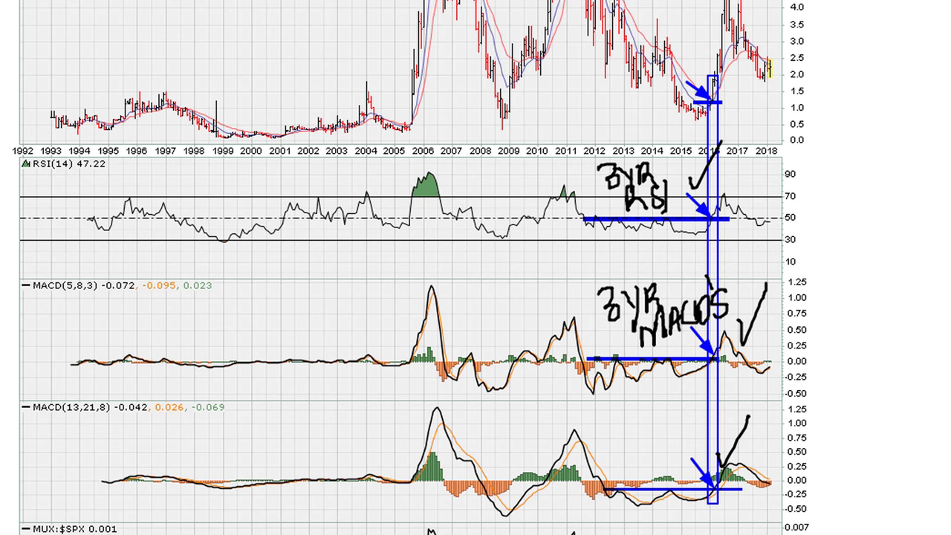
pyautogui.press('Escape')
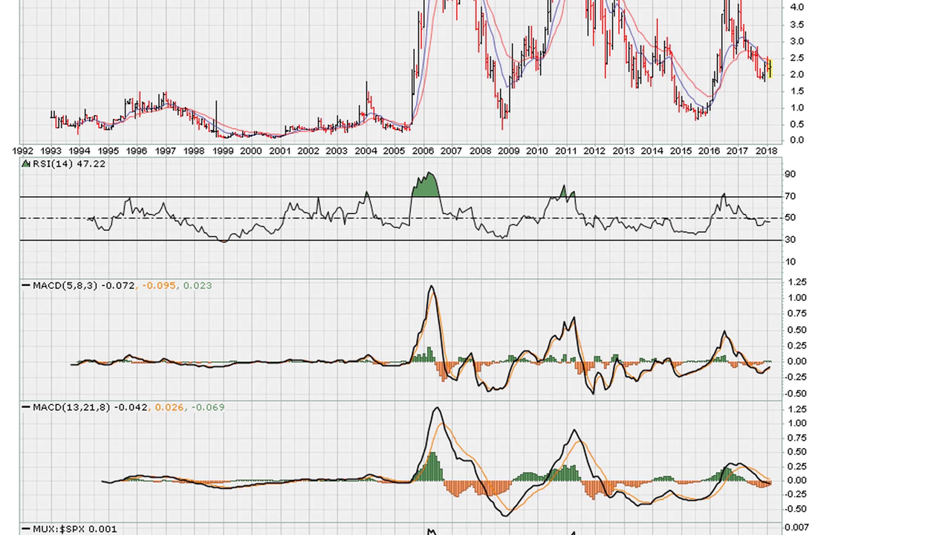
# - On the price panel, draw a level line at the 2015–2016 lows and circle the 2016–2017 rally
pyautogui.scroll(3, 401, 268)
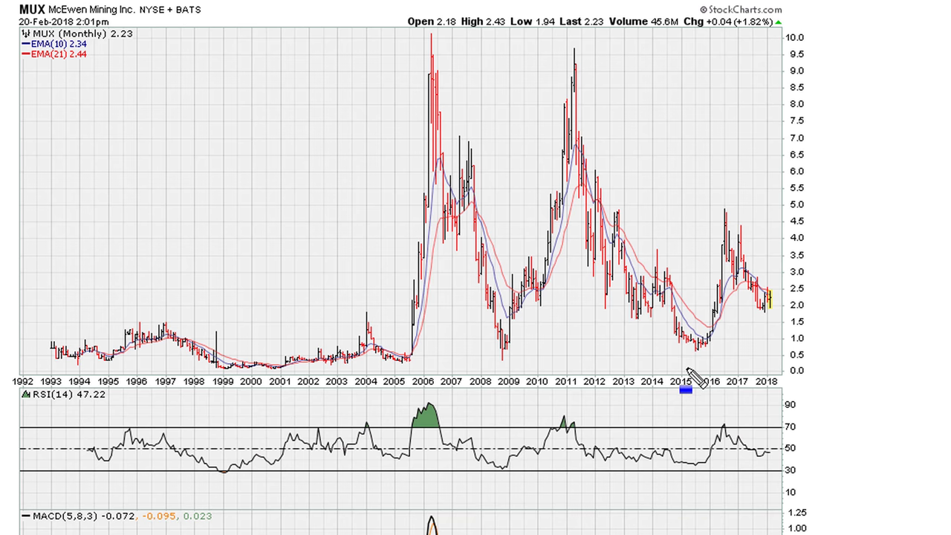
pyautogui.moveTo(675, 330); pyautogui.dragTo(725, 330)
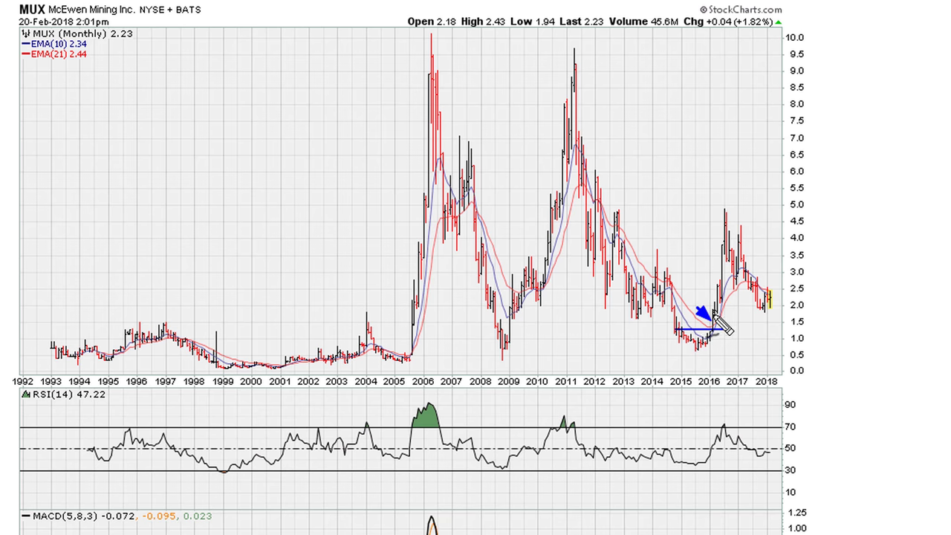
pyautogui.moveTo(712, 306)
pyautogui.mouseDown()
pyautogui.moveTo(714, 220)
pyautogui.moveTo(734, 217)
pyautogui.moveTo(735, 300)
pyautogui.moveTo(723, 315)
pyautogui.moveTo(706, 304)
pyautogui.mouseUp()
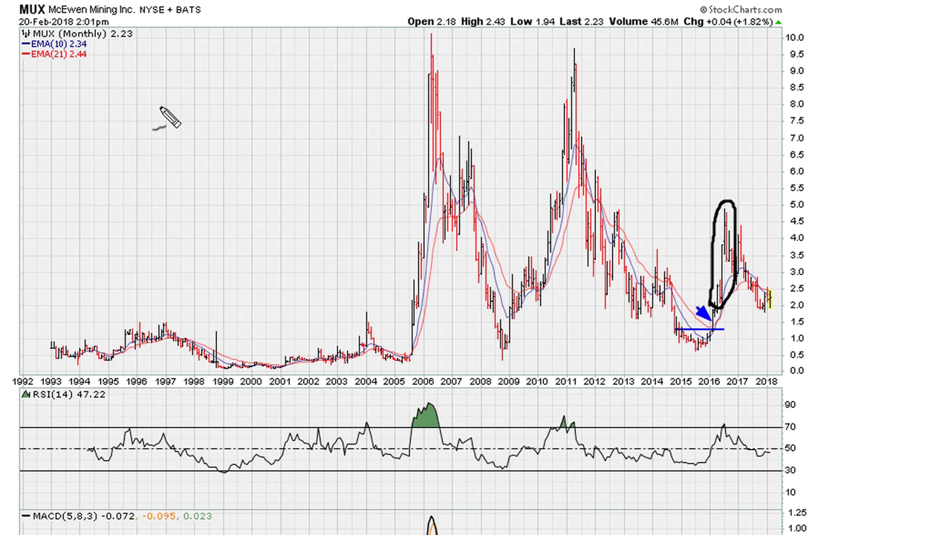
# - Write the '#3 UMBO' note at the chart's top left
pyautogui.moveTo(162, 84)
pyautogui.mouseDown()
pyautogui.moveTo(176, 157)
pyautogui.moveTo(204, 111)
pyautogui.mouseUp()
pyautogui.moveTo(153, 155); pyautogui.dragTo(201, 134)
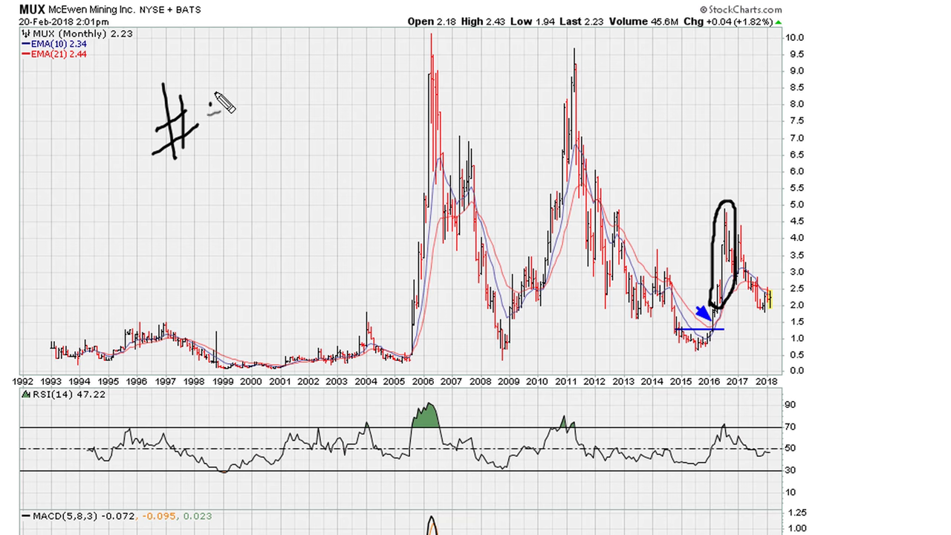
pyautogui.moveTo(211, 84); pyautogui.dragTo(214, 140)
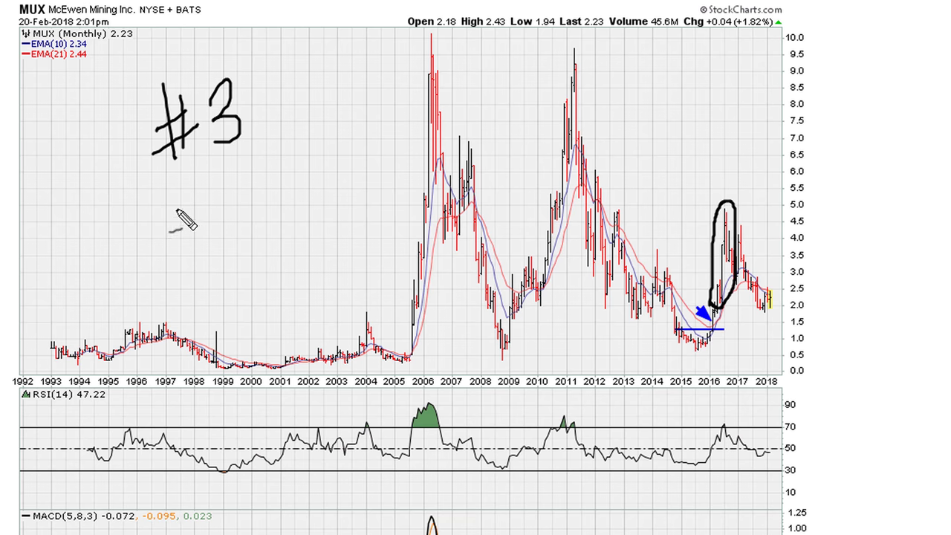
pyautogui.moveTo(179, 208)
pyautogui.mouseDown()
pyautogui.moveTo(214, 225)
pyautogui.moveTo(246, 223)
pyautogui.moveTo(256, 221)
pyautogui.moveTo(268, 197)
pyautogui.moveTo(257, 217)
pyautogui.moveTo(281, 215)
pyautogui.mouseUp()
pyautogui.moveTo(287, 172)
pyautogui.mouseDown()
pyautogui.moveTo(301, 187)
pyautogui.moveTo(291, 202)
pyautogui.mouseUp()
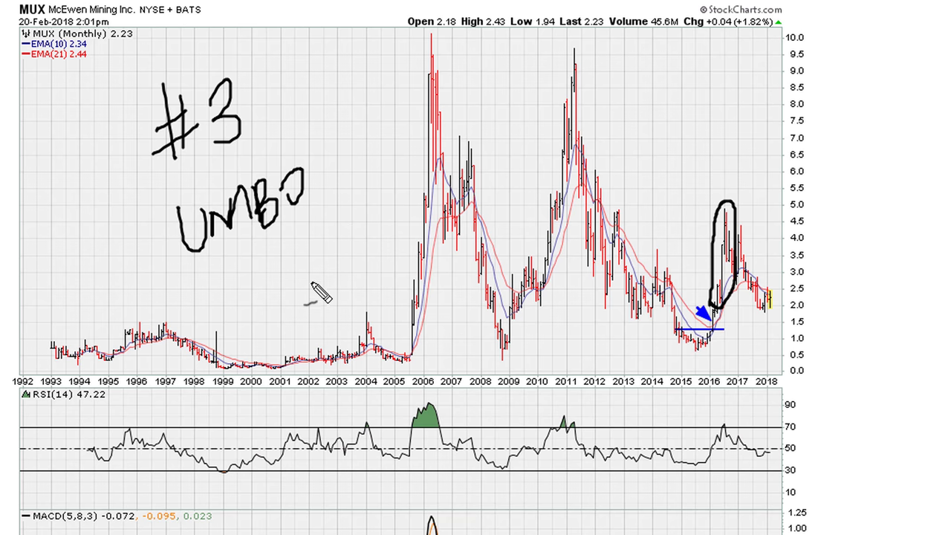
# - Draw arrows up to the 2006 and 2011 peaks and the 2016 rally, then clear annotations
pyautogui.moveTo(399, 339); pyautogui.dragTo(421, 41)
pyautogui.moveTo(537, 254); pyautogui.dragTo(567, 65)
pyautogui.moveTo(702, 318); pyautogui.dragTo(701, 187)
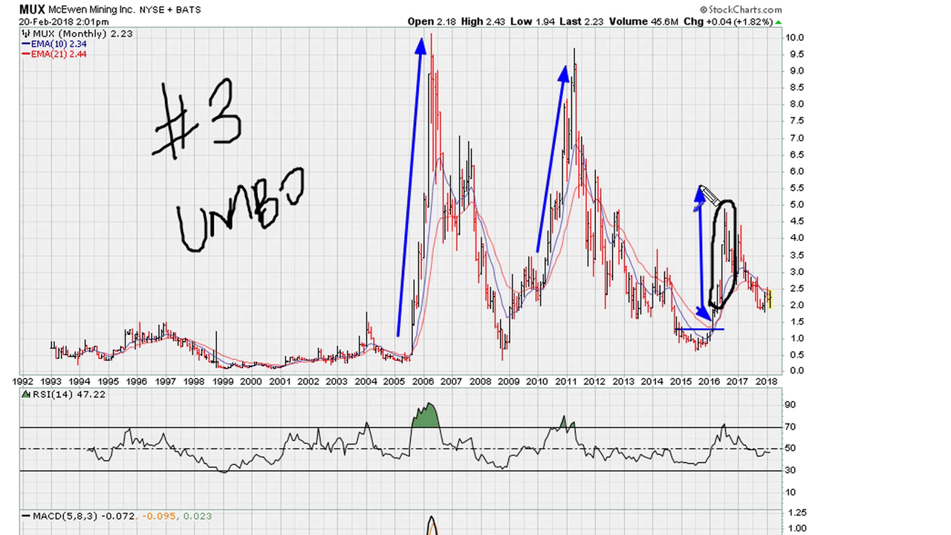
pyautogui.press('e')
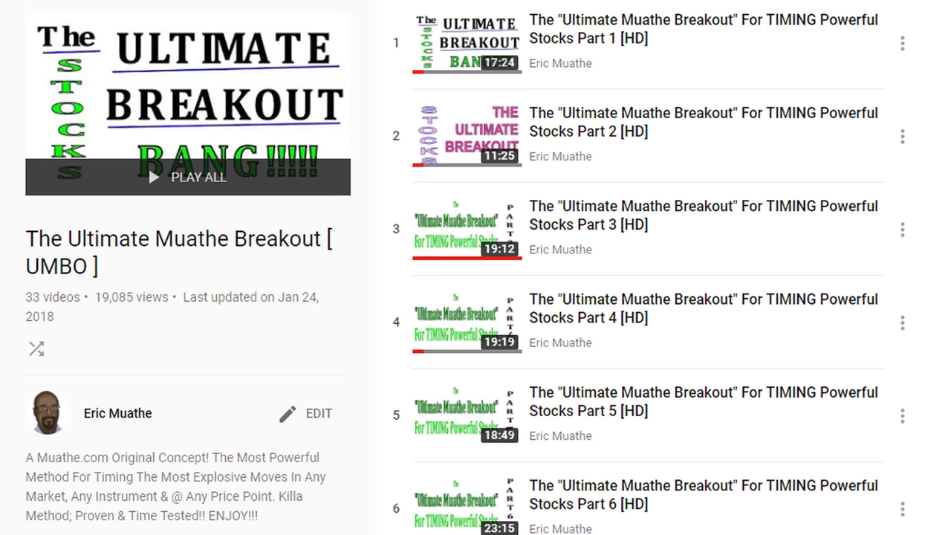
# - Tick the 19,085 views count and draw an arrow pointing at the UMBO playlist title
pyautogui.moveTo(154, 269)
pyautogui.mouseDown()
pyautogui.moveTo(165, 293)
pyautogui.moveTo(205, 238)
pyautogui.mouseUp()
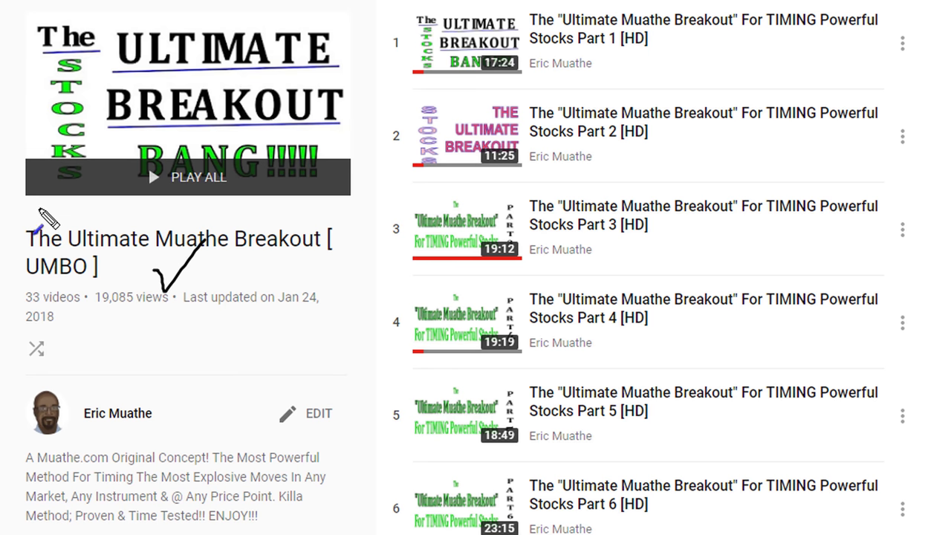
pyautogui.moveTo(12, 186); pyautogui.dragTo(111, 226)
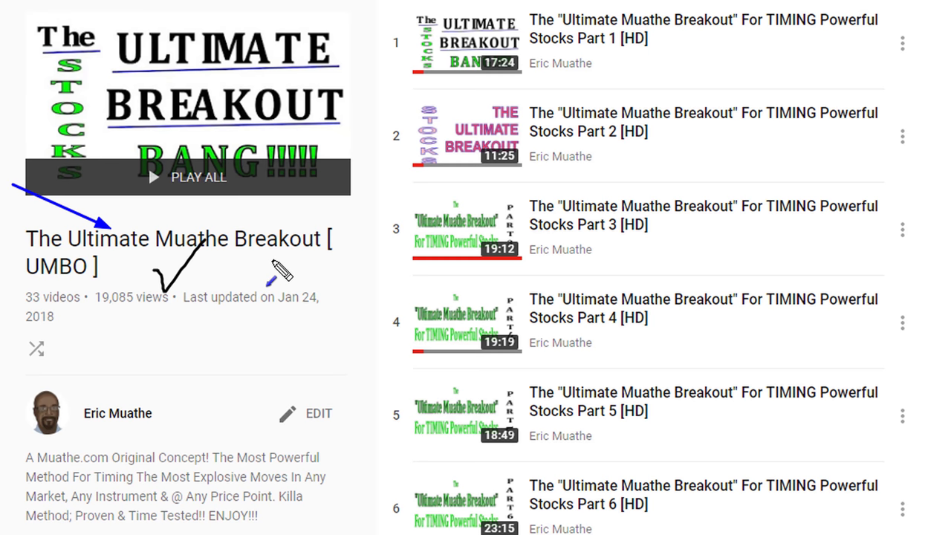